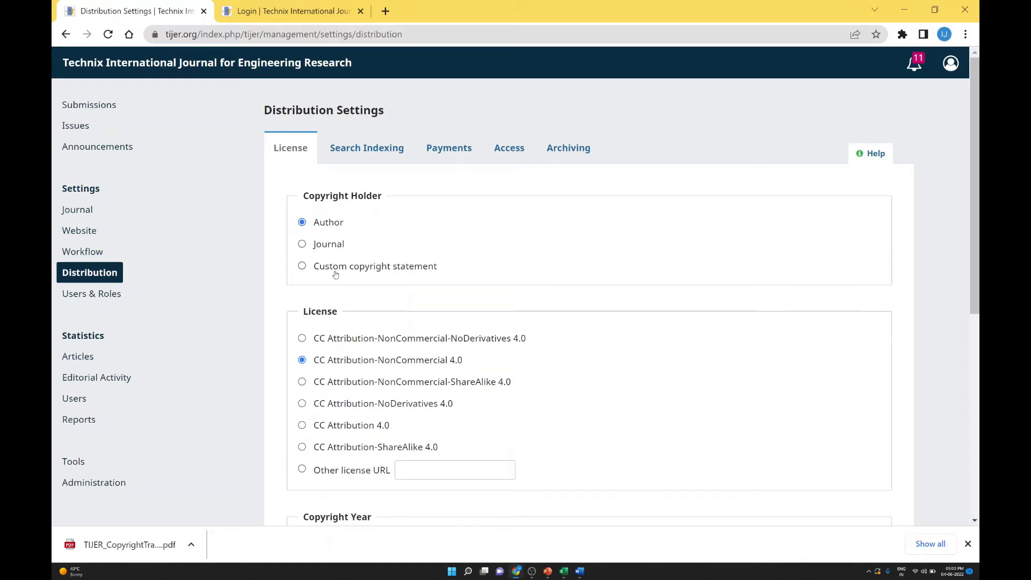
# Step: Save the License Terms settings, then switch to the Search Indexing tab
pyautogui.scroll(-1, 336, 274)
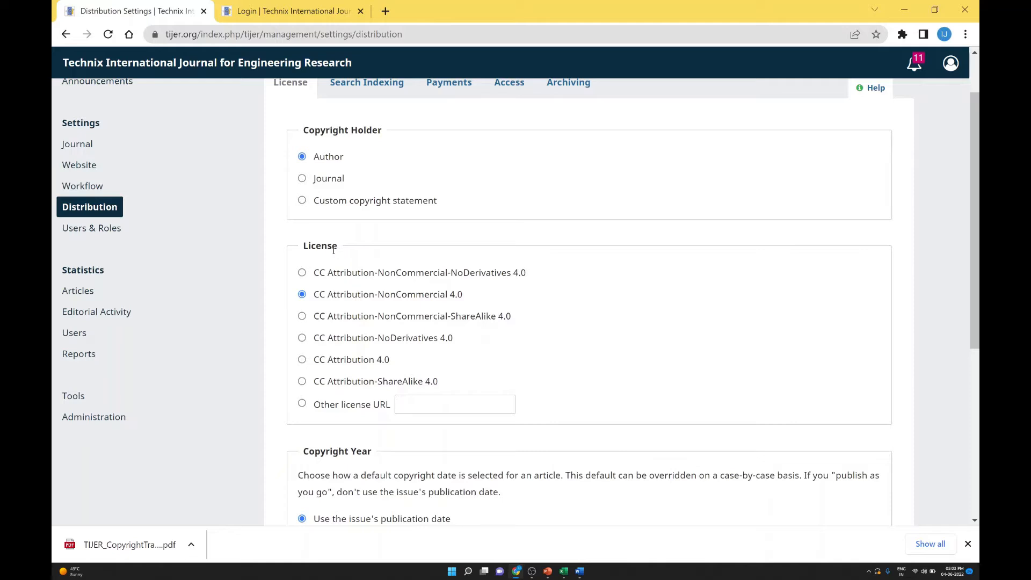
pyautogui.scroll(-1, 333, 250)
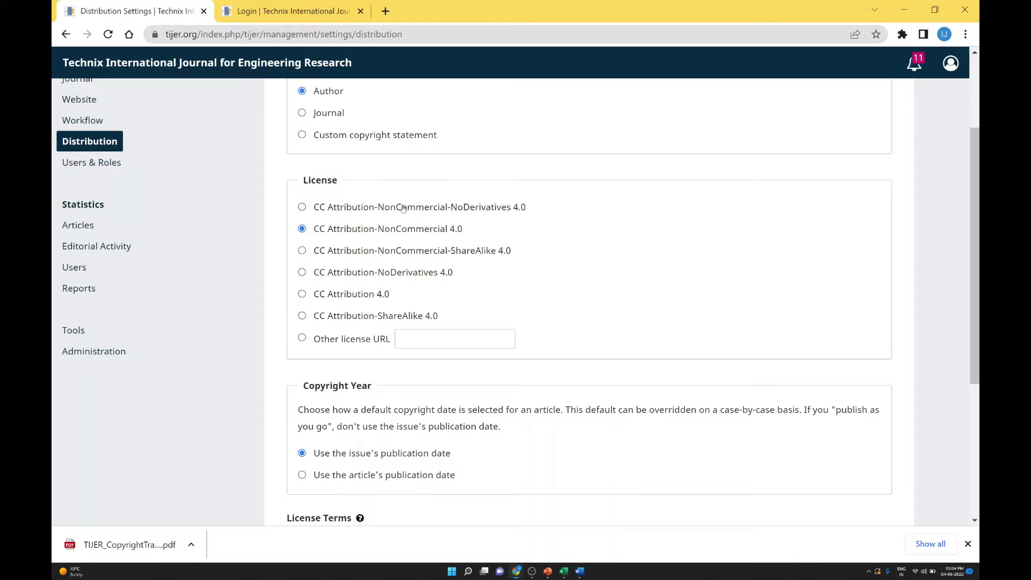
pyautogui.scroll(-3, 328, 238)
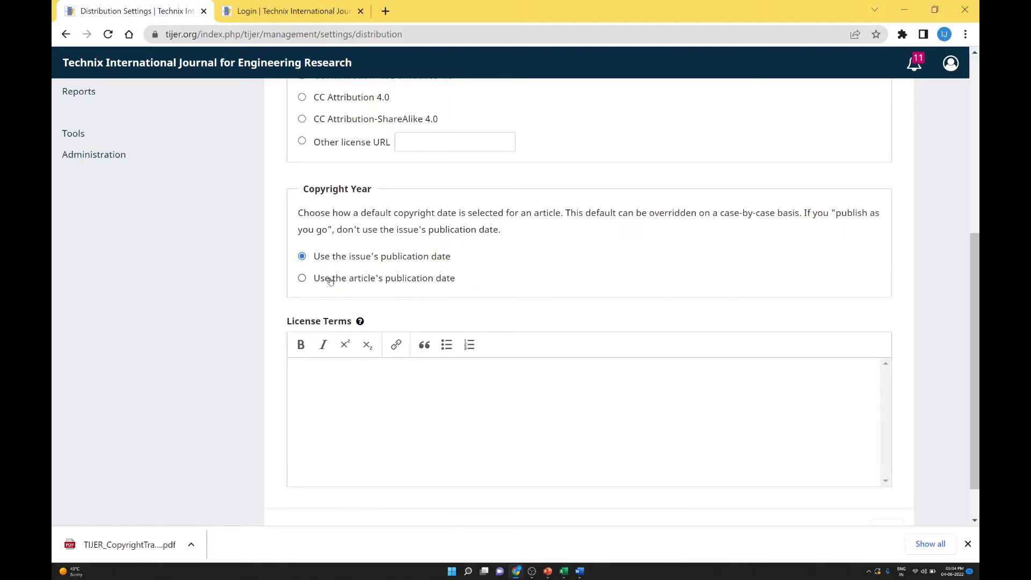
pyautogui.scroll(-1, 387, 260)
pyautogui.click(338, 327)
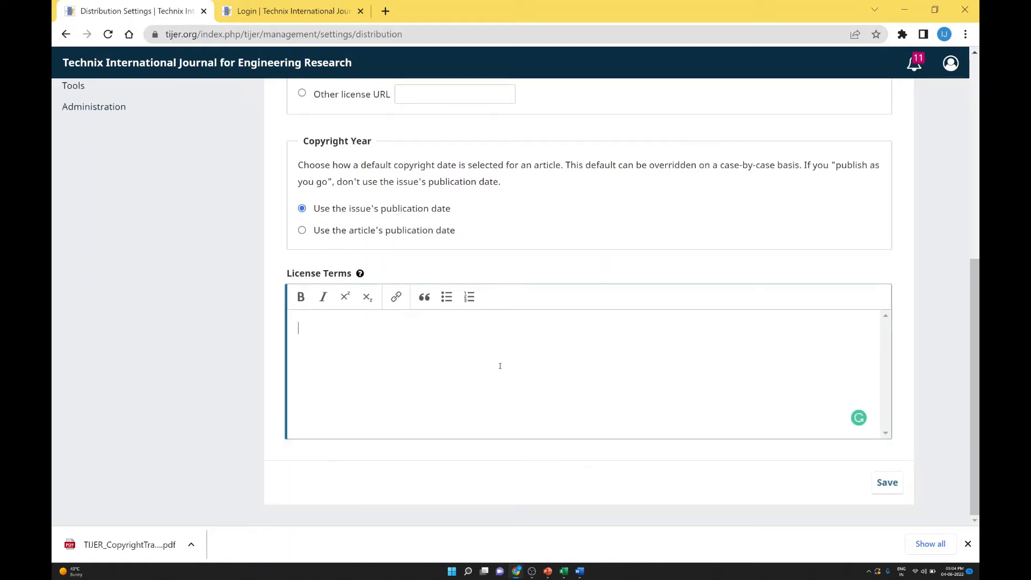
pyautogui.click(885, 483)
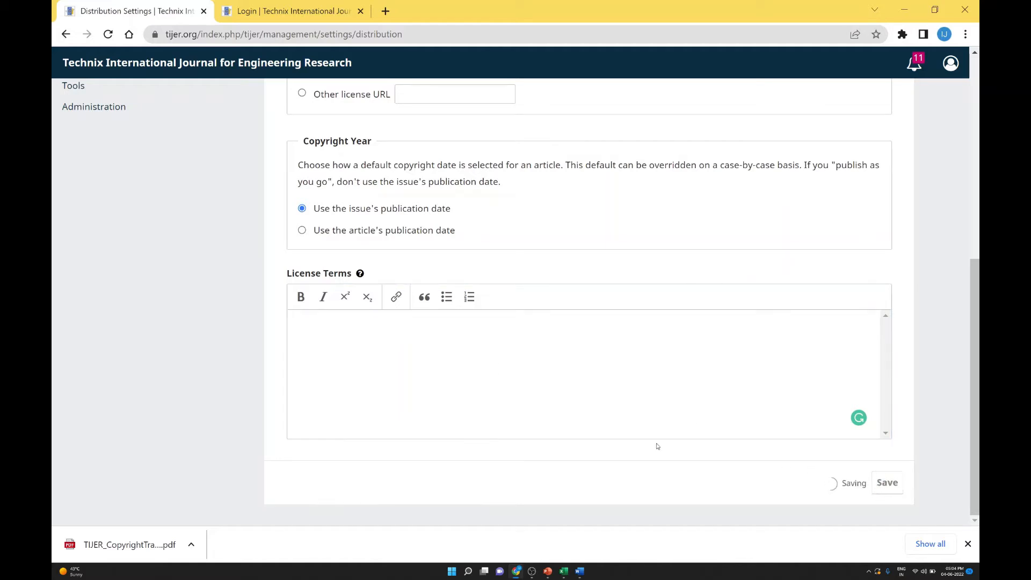
pyautogui.scroll(7, 591, 402)
pyautogui.click(360, 150)
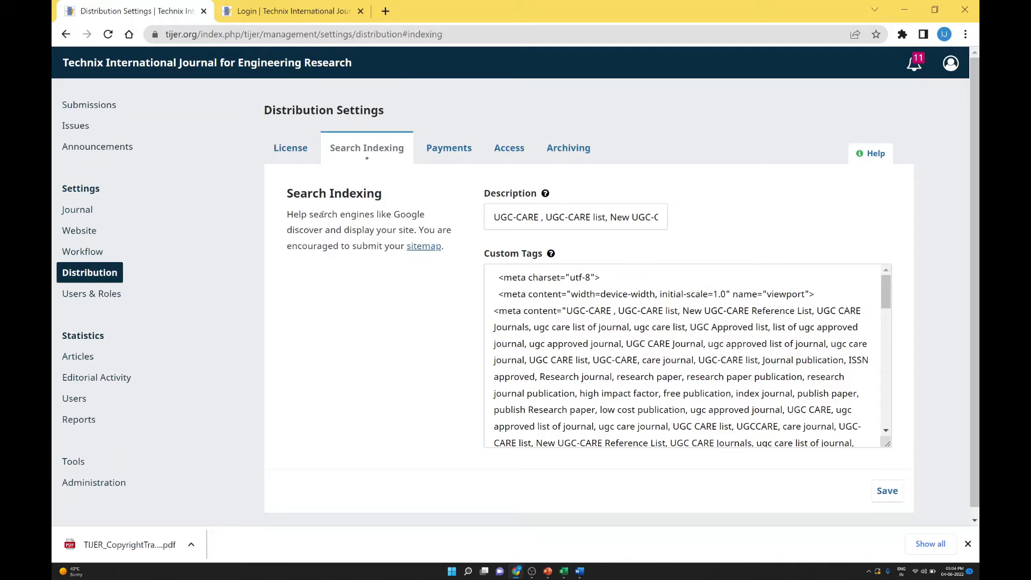
# Step: Save the existing search Description and Custom Tags, then switch to the Payments tab
pyautogui.moveTo(313, 214); pyautogui.dragTo(334, 229)
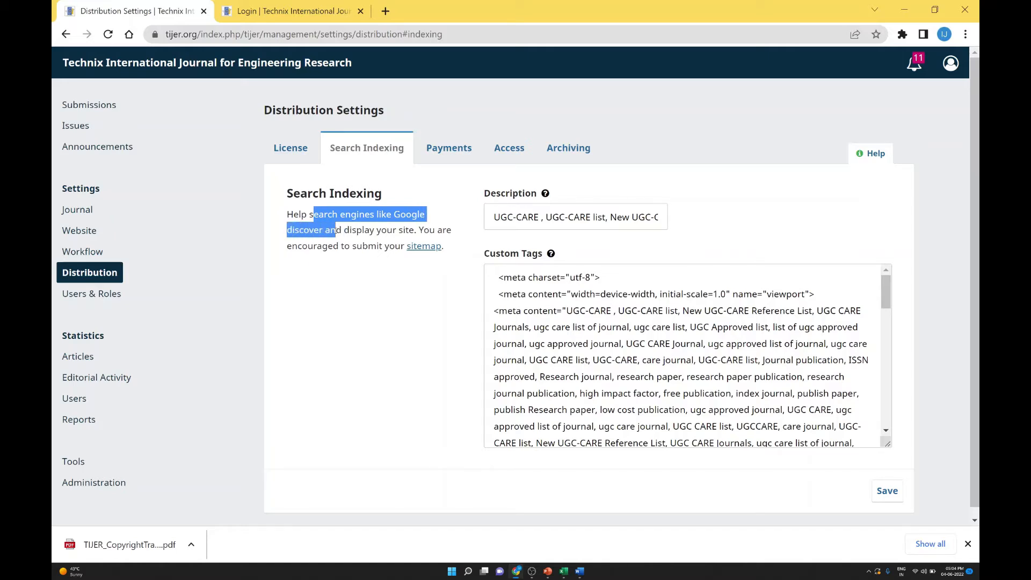
pyautogui.click(316, 225)
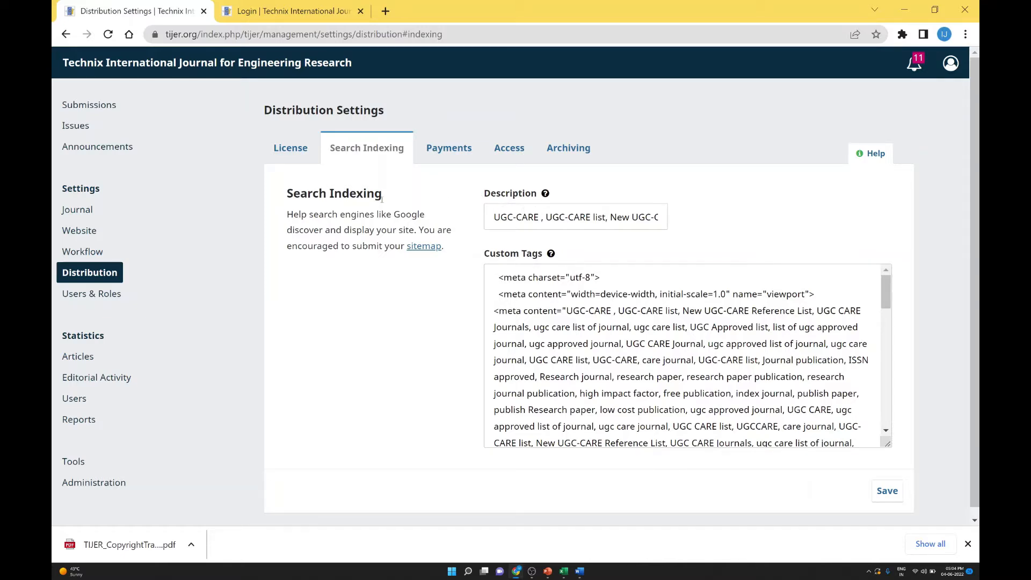
pyautogui.click(534, 216)
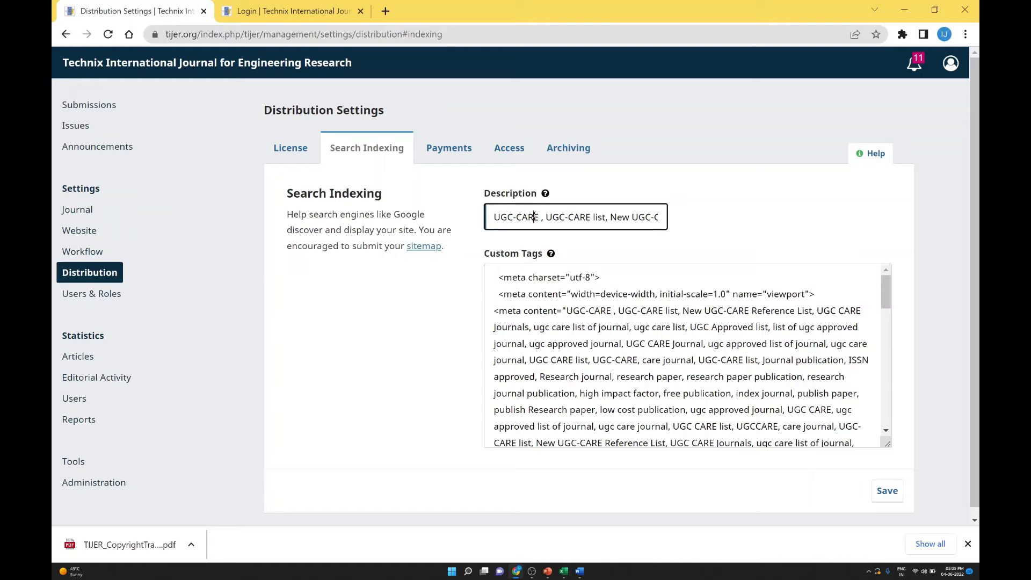
pyautogui.click(535, 309)
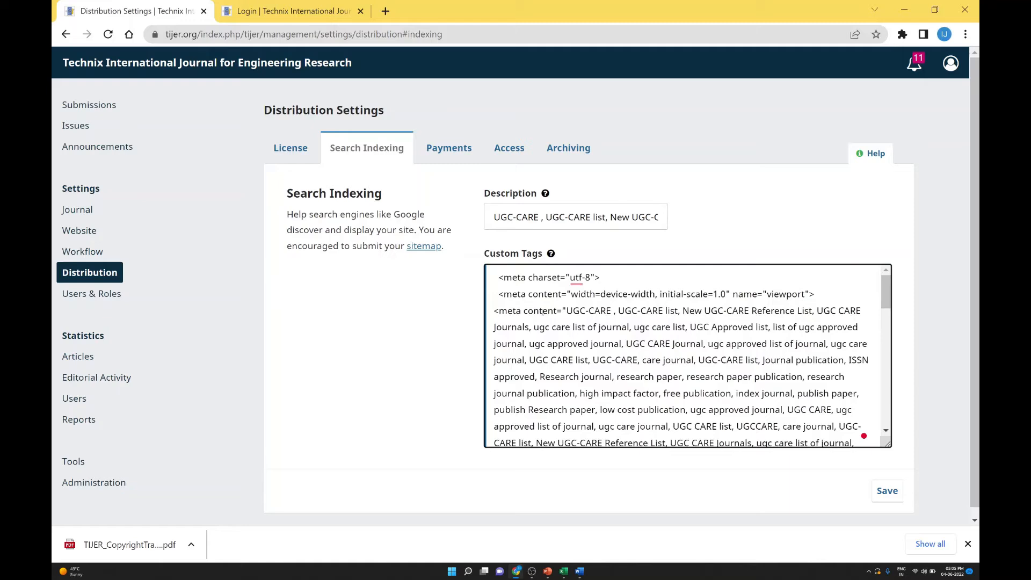
pyautogui.scroll(-3, 543, 311)
pyautogui.scroll(3, 534, 317)
pyautogui.scroll(-12, 558, 318)
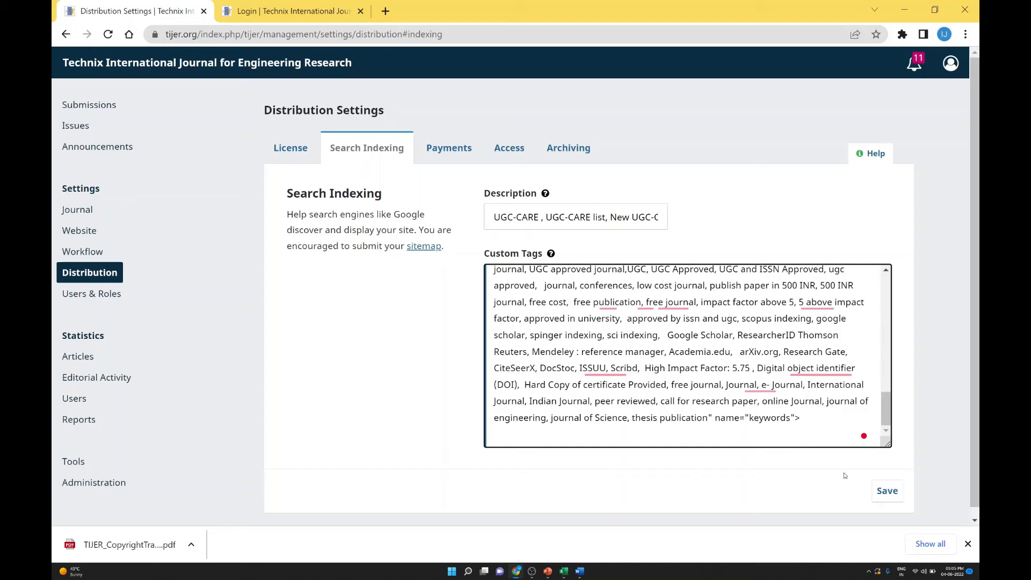
pyautogui.scroll(12, 741, 425)
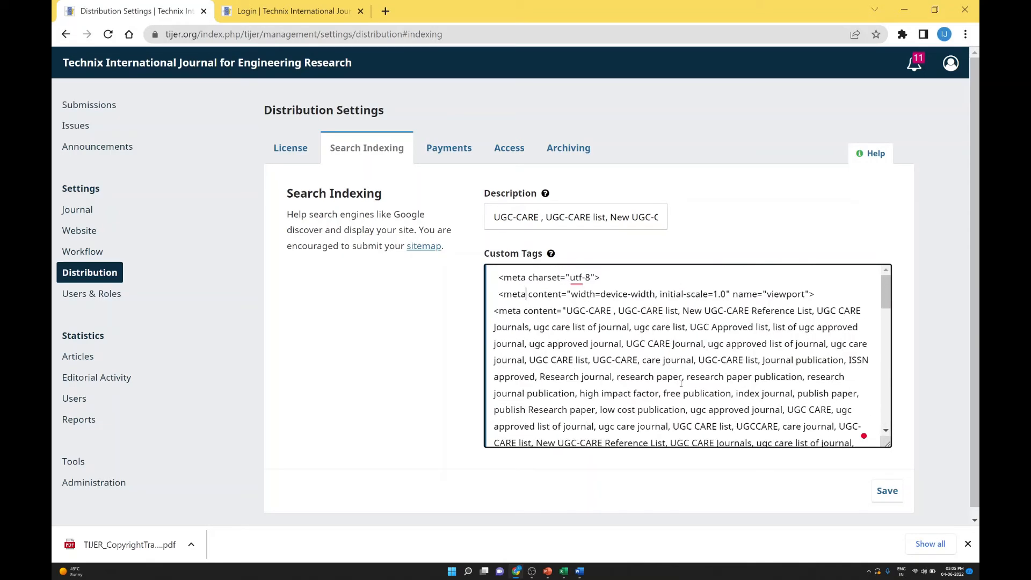
pyautogui.scroll(-10, 640, 360)
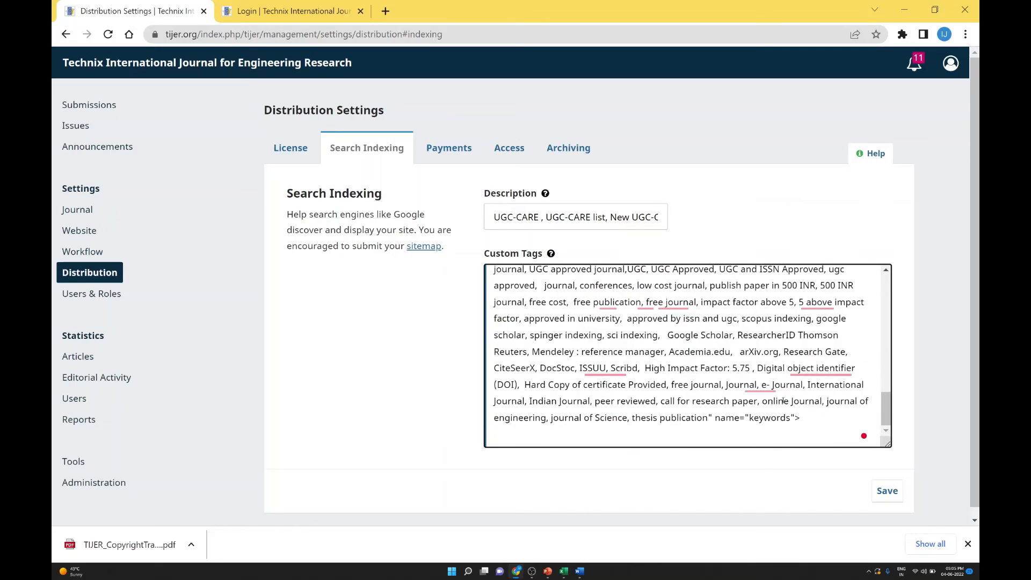
pyautogui.click(896, 490)
pyautogui.click(449, 139)
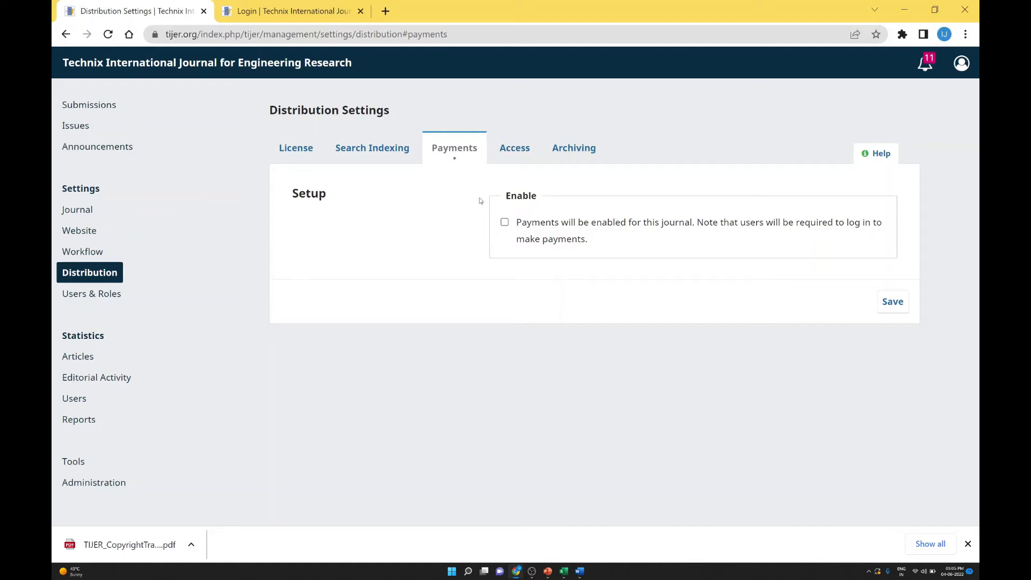
# Step: Enable journal payments with Indian Rupee currency and the Manual Fee Payment plugin
pyautogui.click(504, 222)
pyautogui.scroll(-3, 411, 242)
pyautogui.click(571, 171)
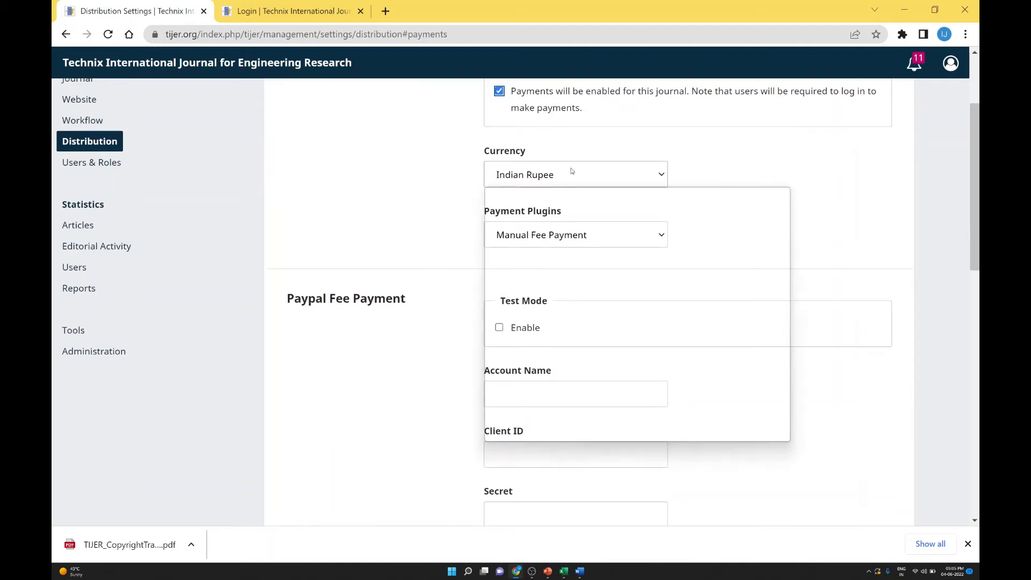
pyautogui.click(571, 172)
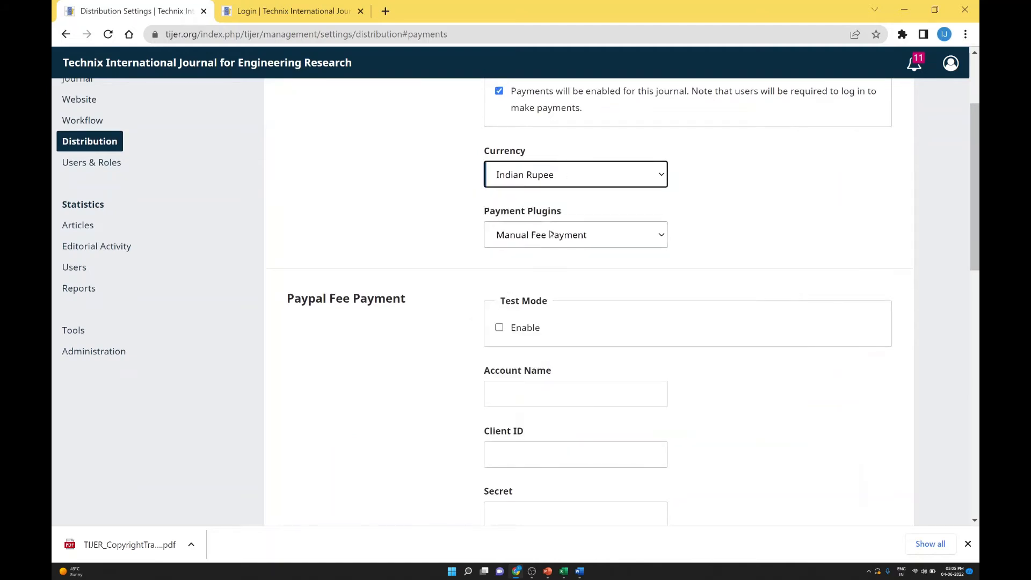
pyautogui.click(536, 237)
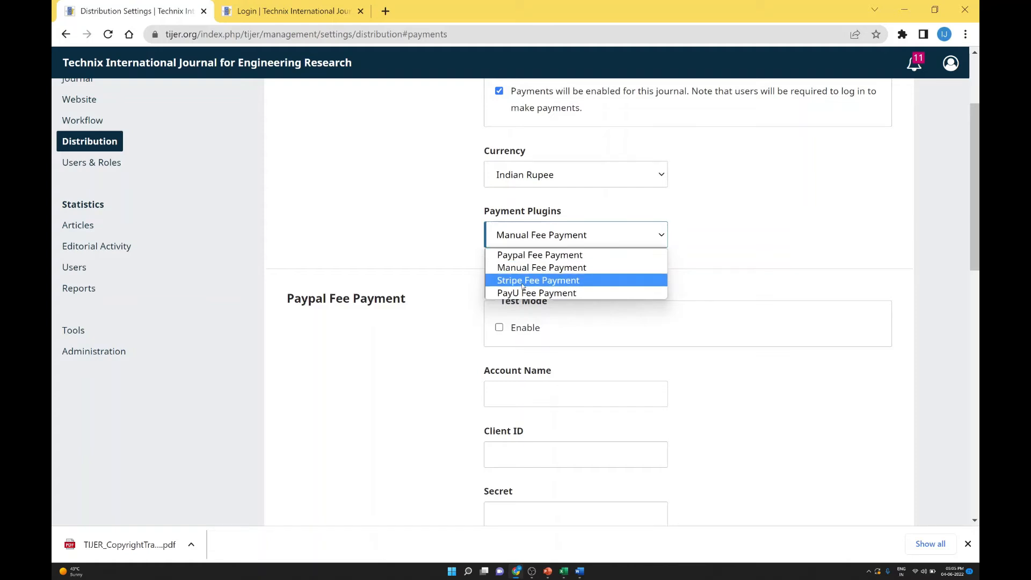
pyautogui.click(411, 249)
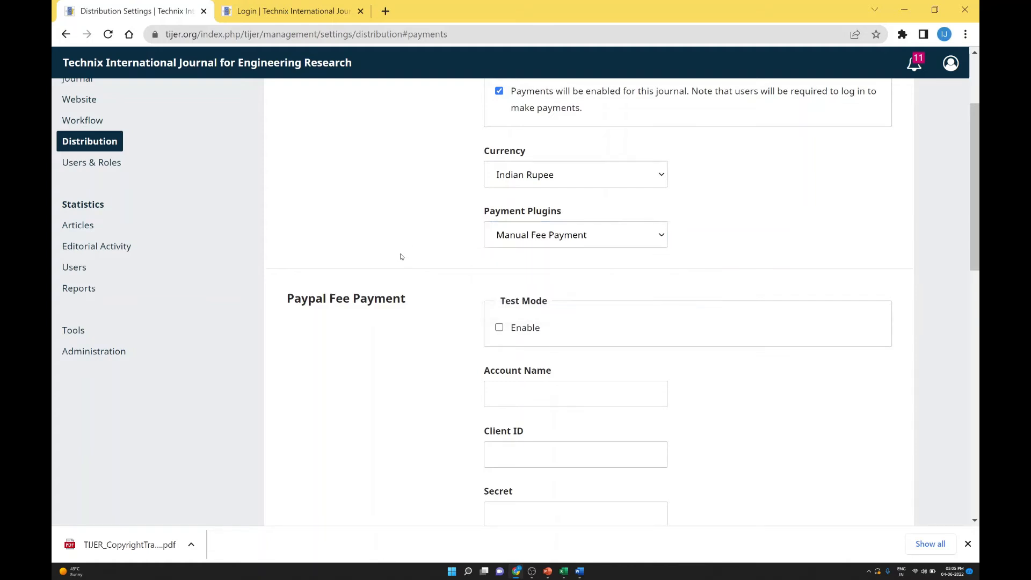
# Step: Scroll through the payment plugin sections to review them
pyautogui.scroll(-2, 400, 257)
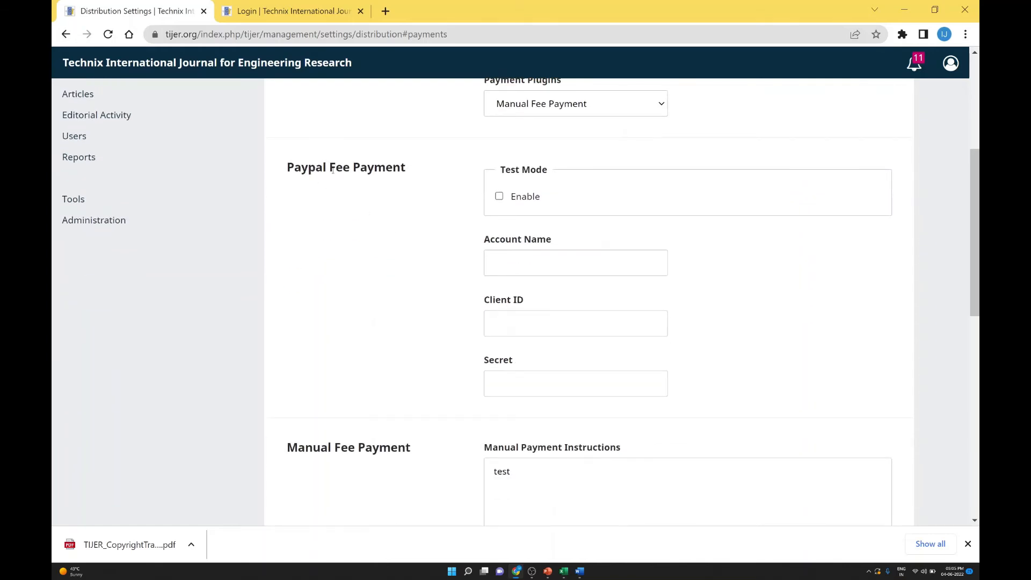
pyautogui.scroll(-1, 380, 181)
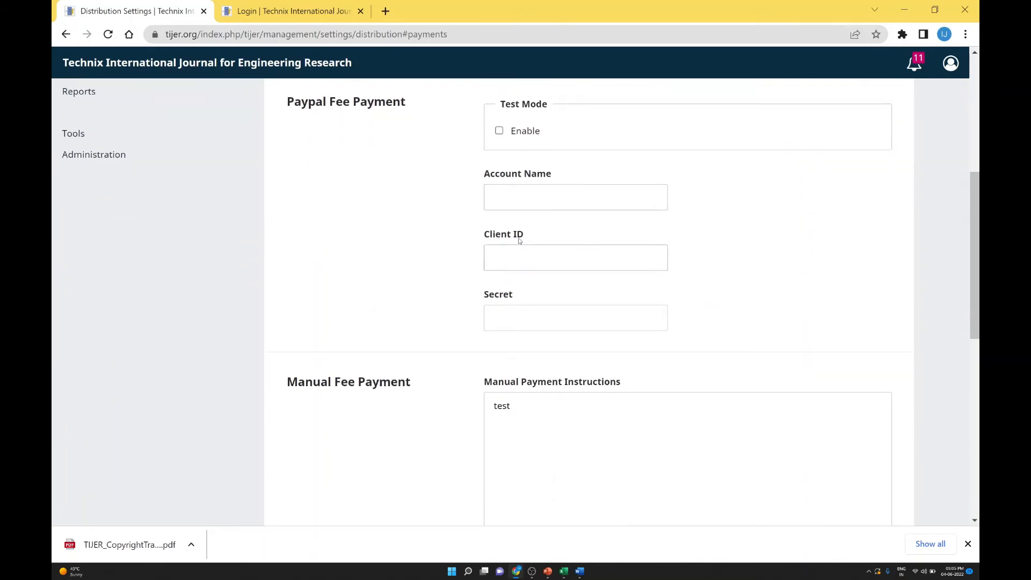
pyautogui.scroll(-4, 522, 308)
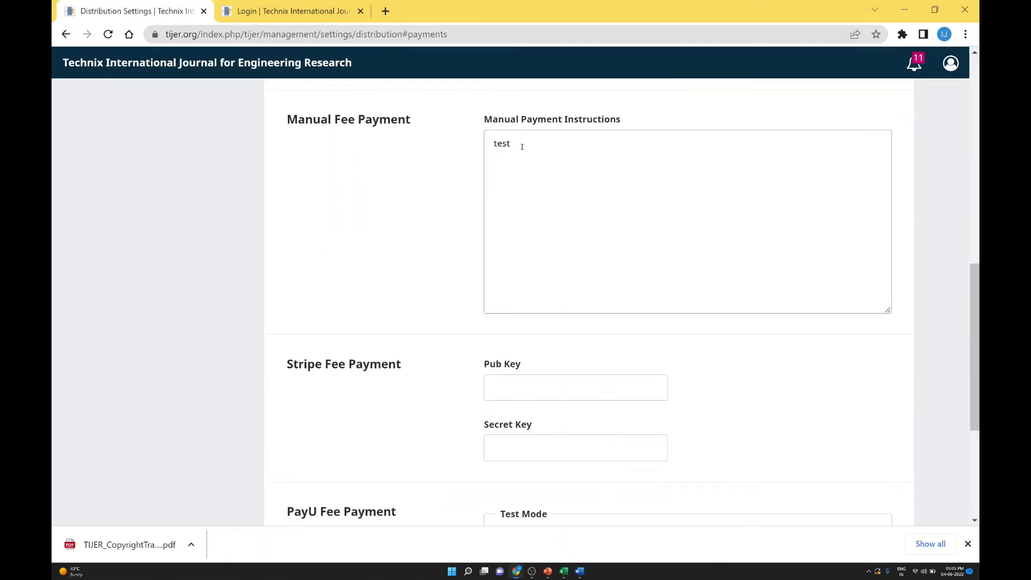
pyautogui.scroll(-2, 522, 147)
pyautogui.scroll(-1, 322, 230)
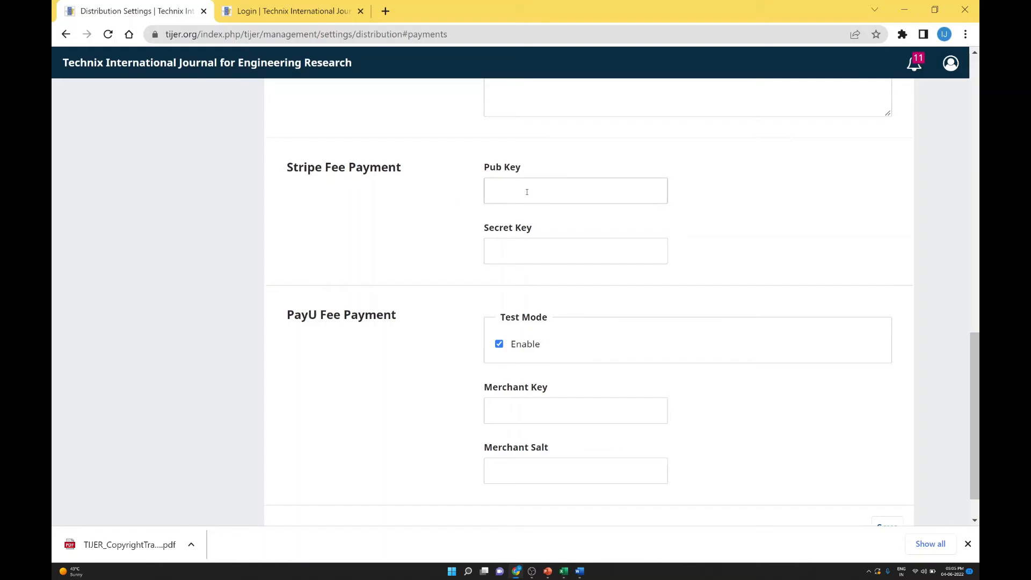
pyautogui.scroll(-1, 462, 242)
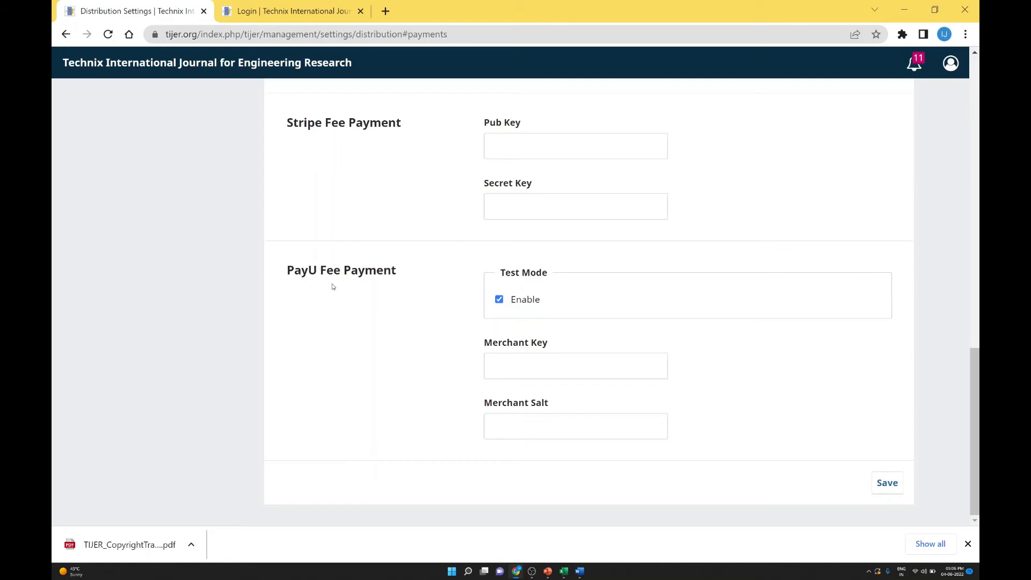
pyautogui.scroll(15, 332, 286)
pyautogui.scroll(1, 334, 287)
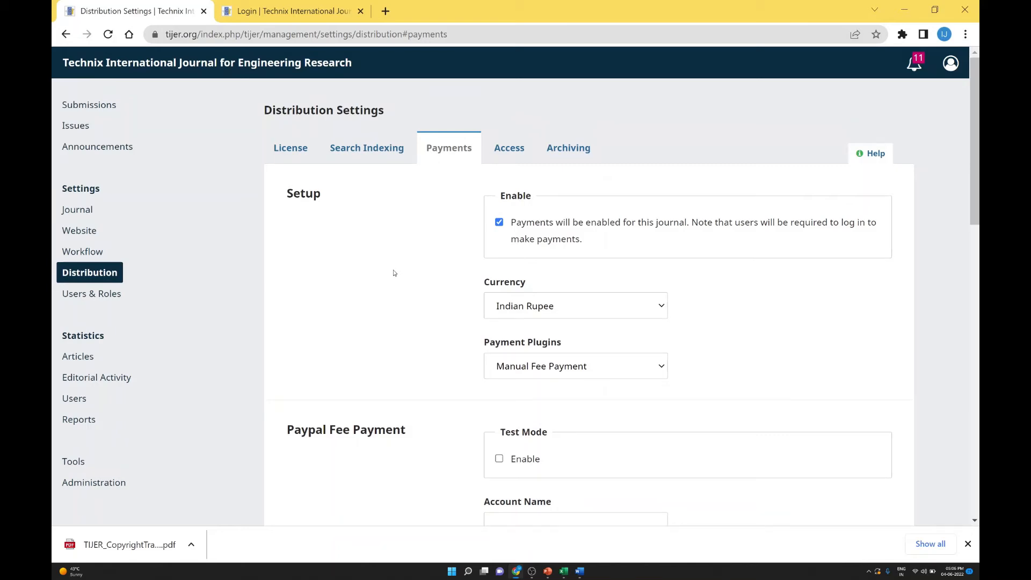
# Step: Open the Open Archives Initiative site in a new tab and save the Access settings
pyautogui.click(525, 148)
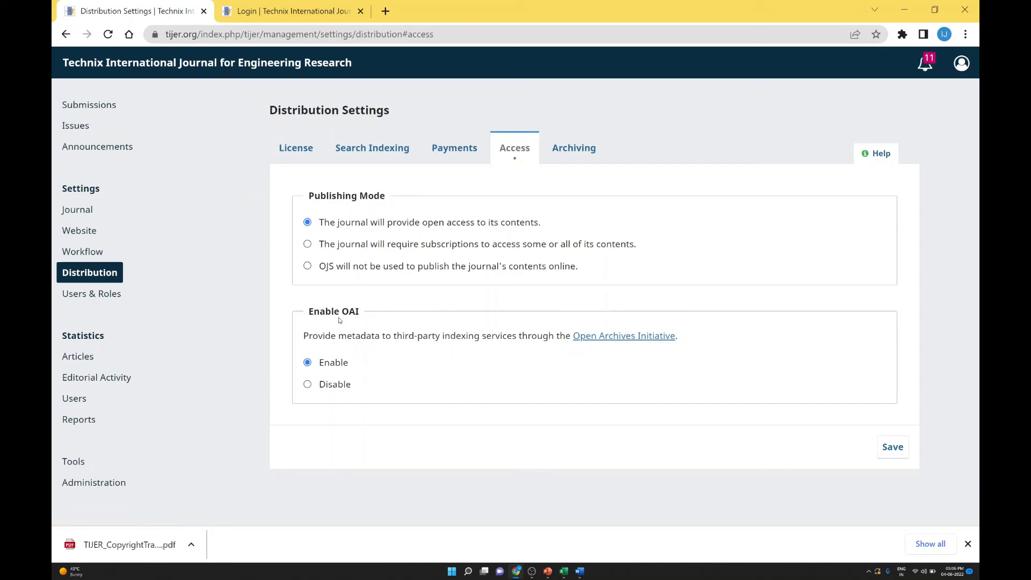
pyautogui.rightClick(634, 337)
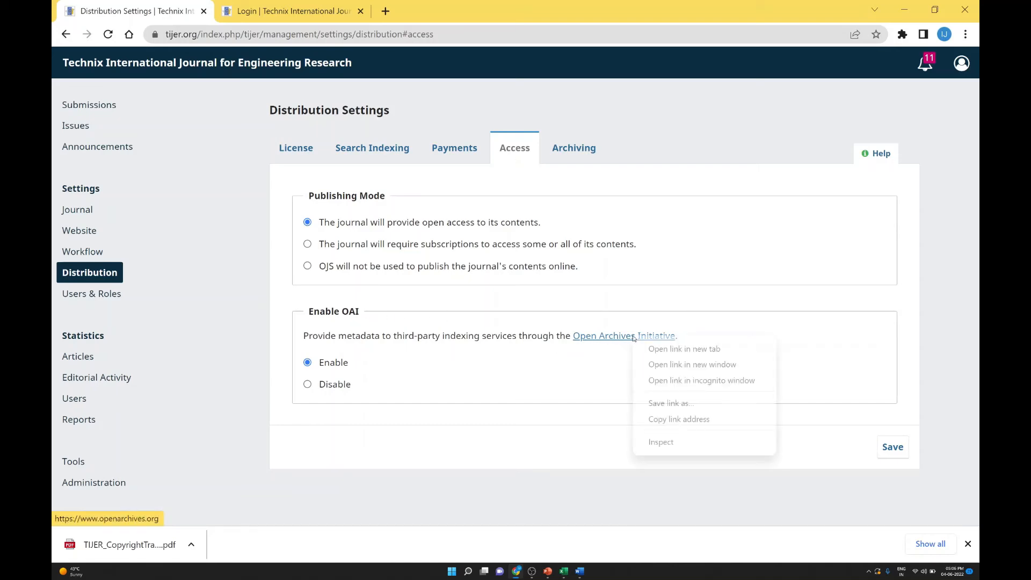
pyautogui.click(663, 350)
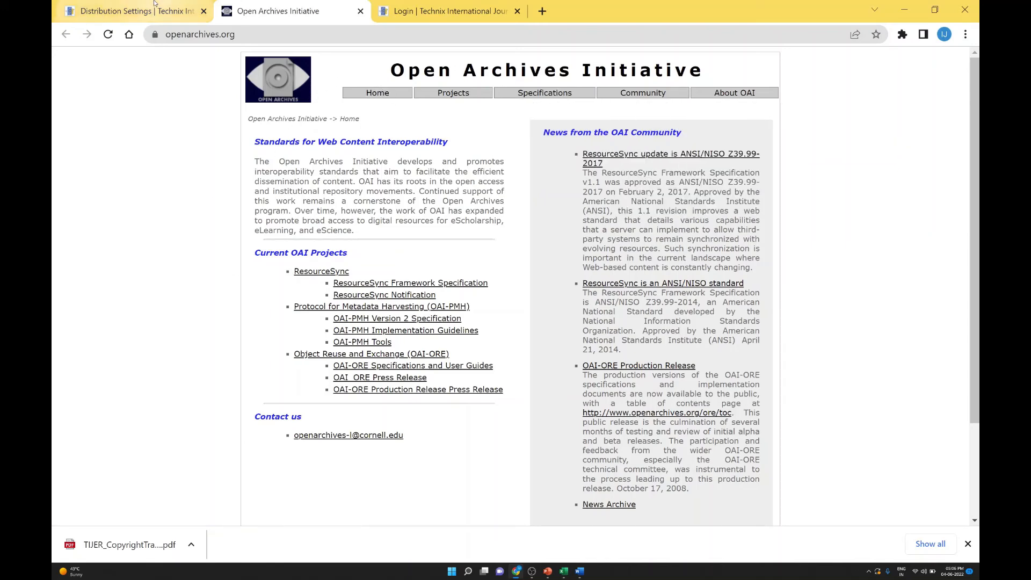
pyautogui.click(128, 15)
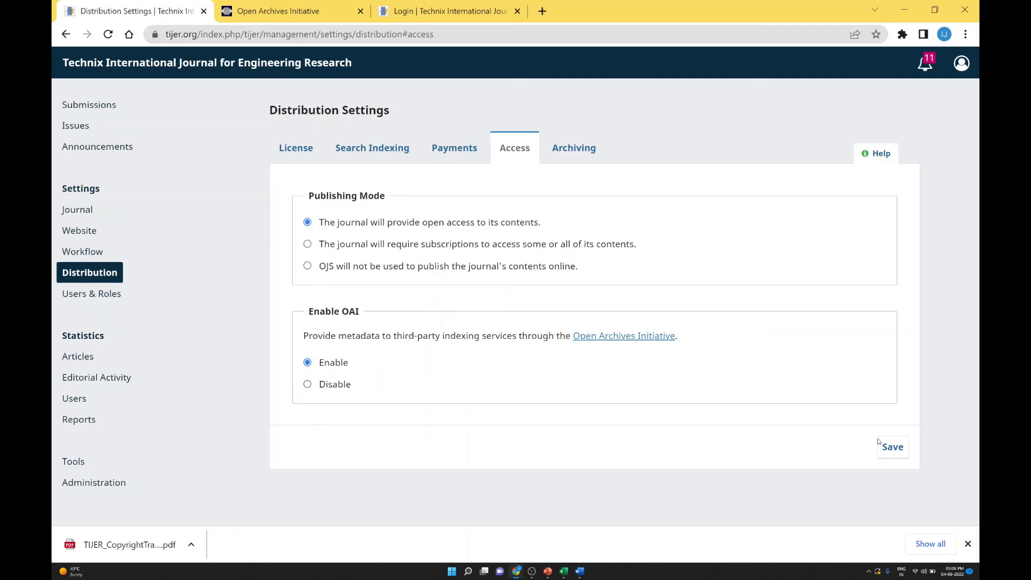
pyautogui.click(884, 446)
# Step: Switch to the Archiving tab to view the PKP Preservation Network plugin
pyautogui.click(575, 147)
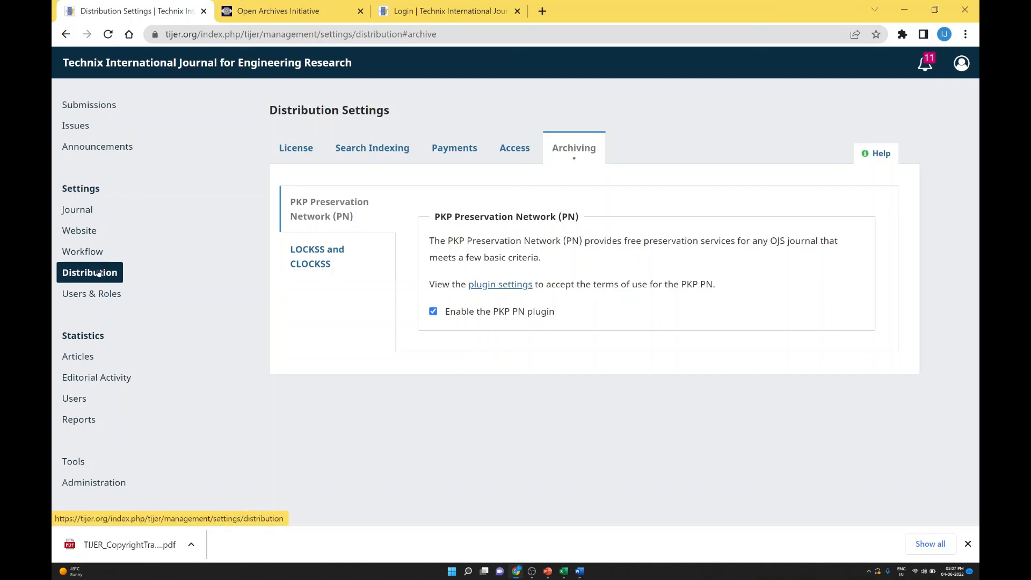
# Step: Log out from the user account menu
pyautogui.click(956, 76)
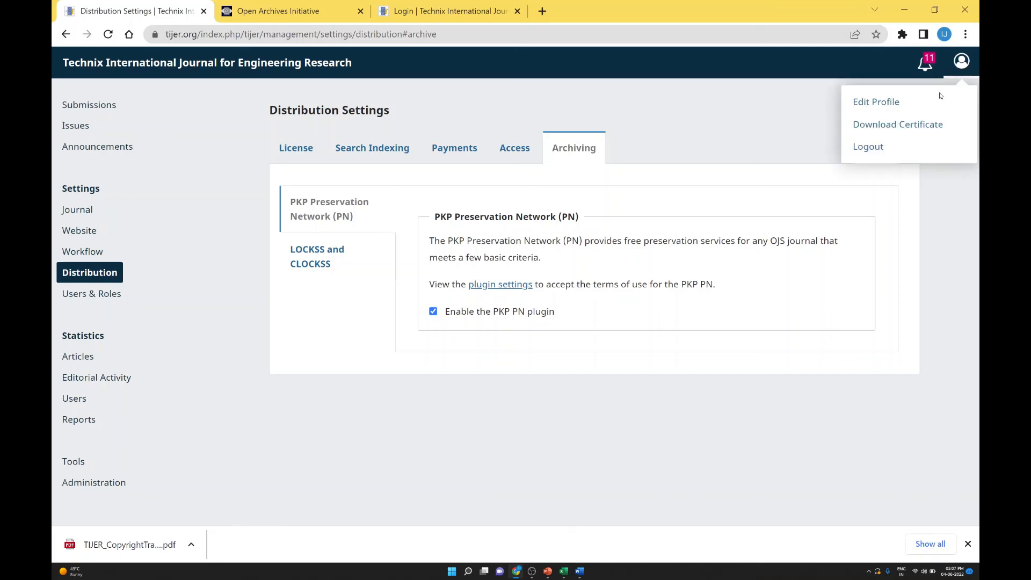
pyautogui.click(880, 152)
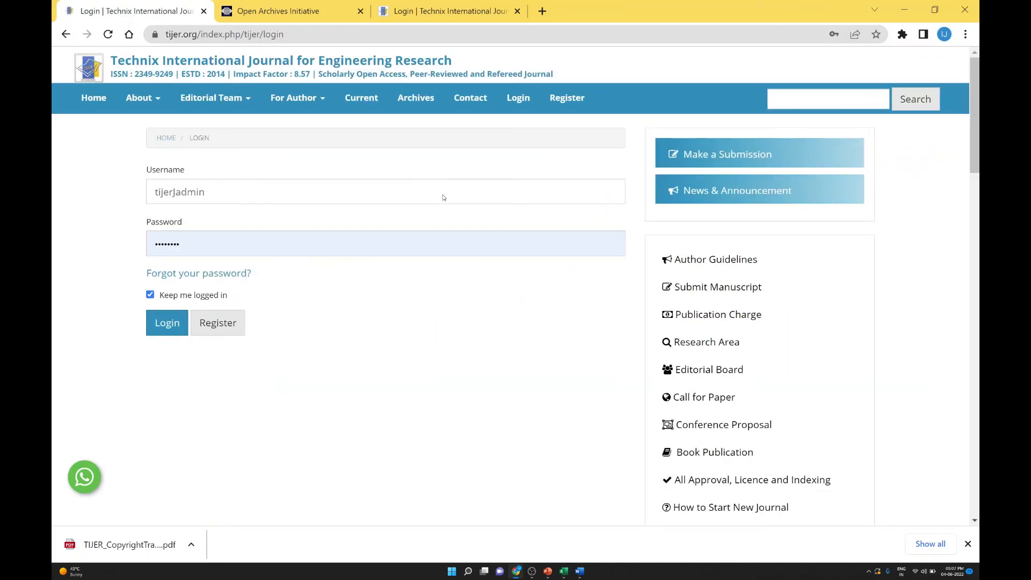